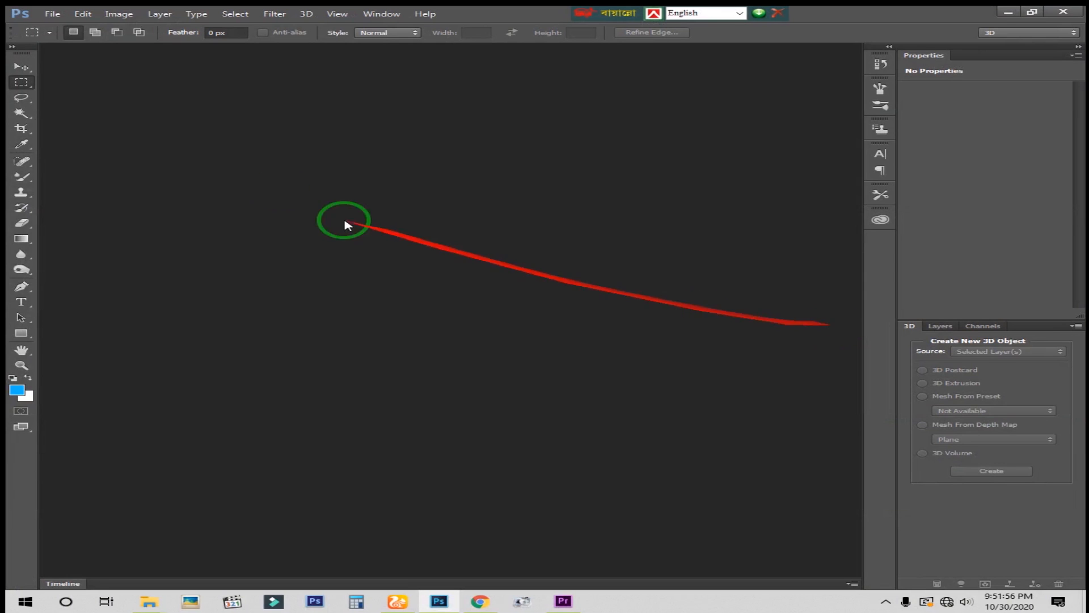
Open the portrait photo 044e5d810469d43f5b06206576ea4468 from New folder (5) on the Desktop
{"action": "left_click", "coordinate": [50, 16]}
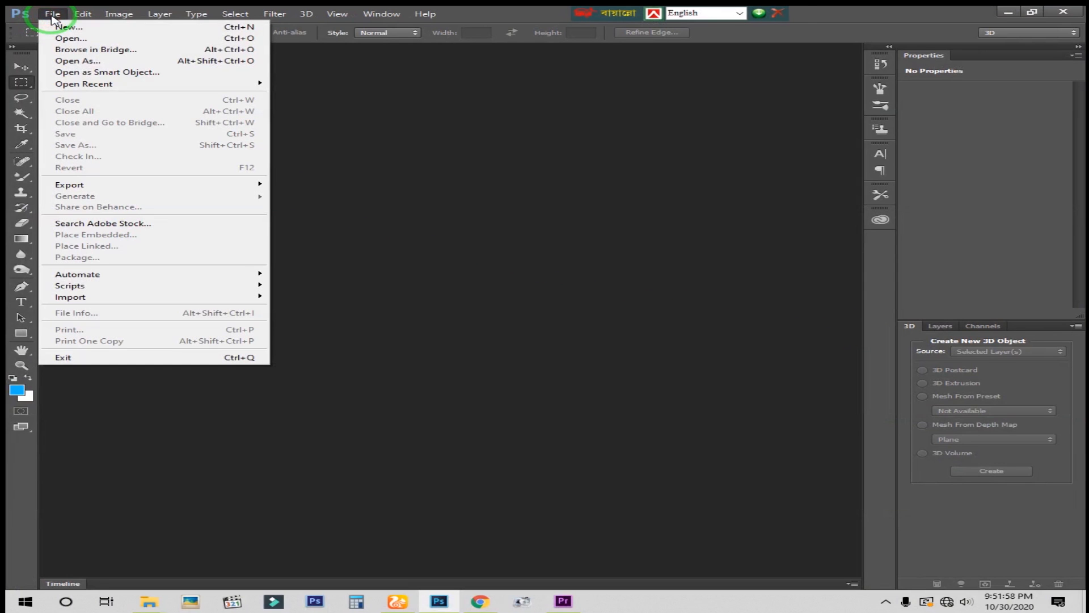
{"action": "left_click", "coordinate": [115, 39]}
{"action": "left_click", "coordinate": [206, 115]}
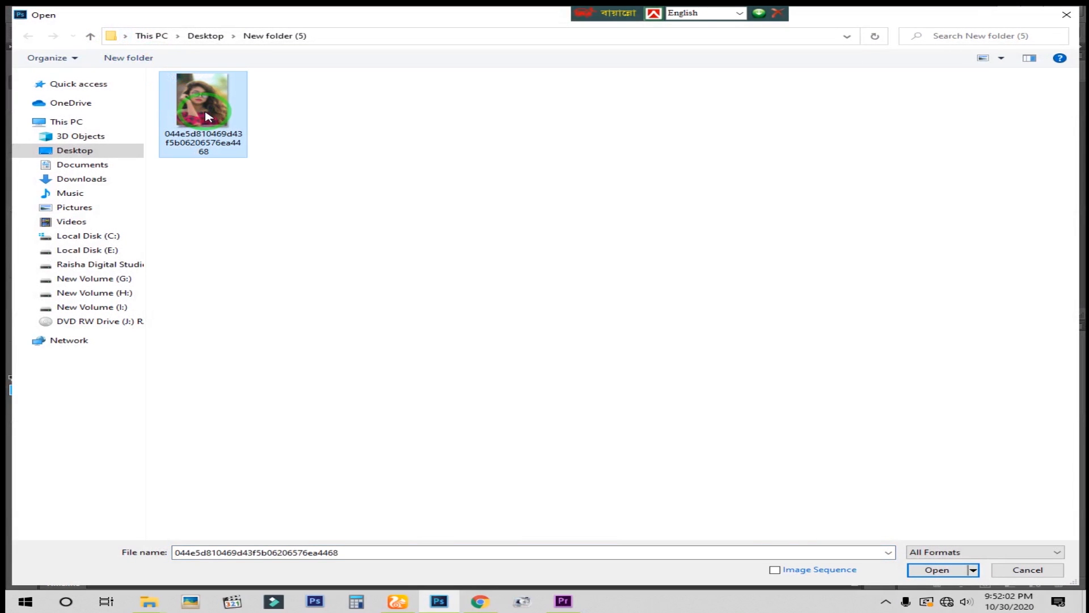
{"action": "left_click", "coordinate": [926, 572]}
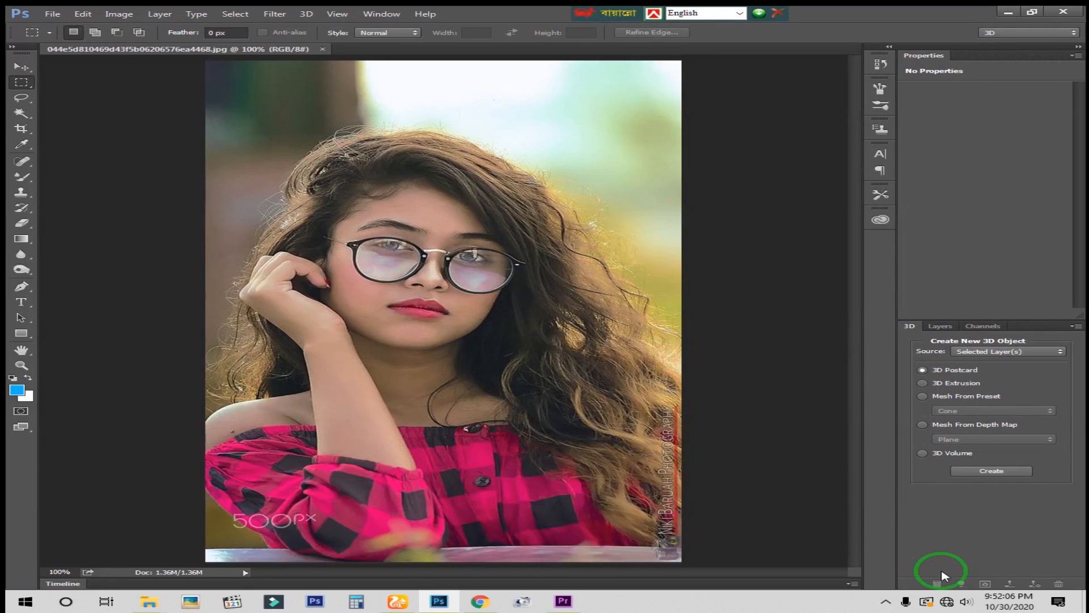
Create a Wine Bottle preset mesh from the photo layer and orbit the scene slightly so the bottle casts a shadow behind it
{"action": "left_click", "coordinate": [307, 14]}
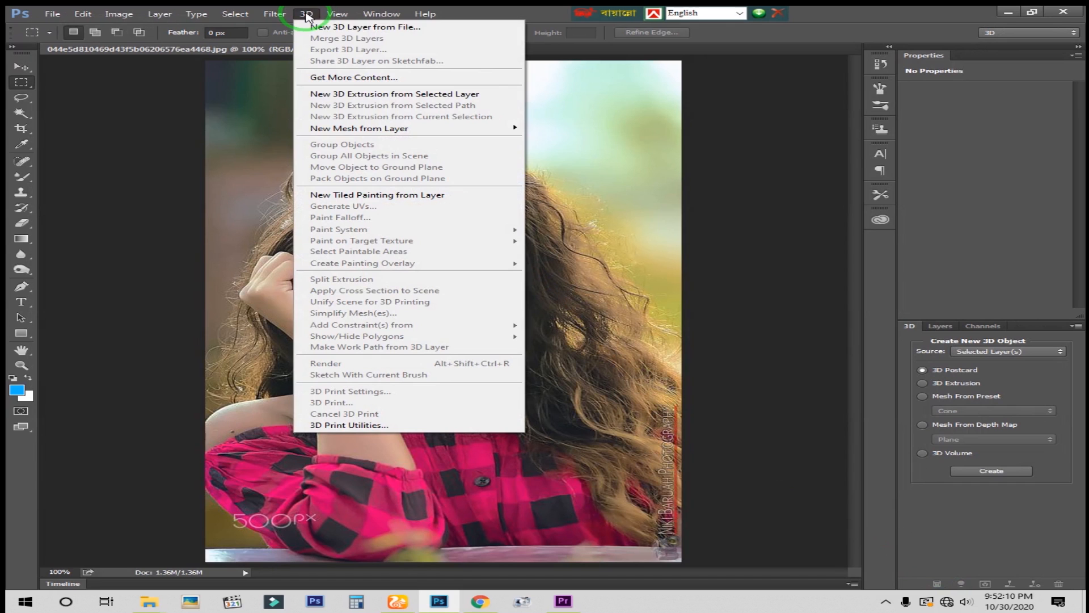
{"action": "mouse_move", "coordinate": [389, 129]}
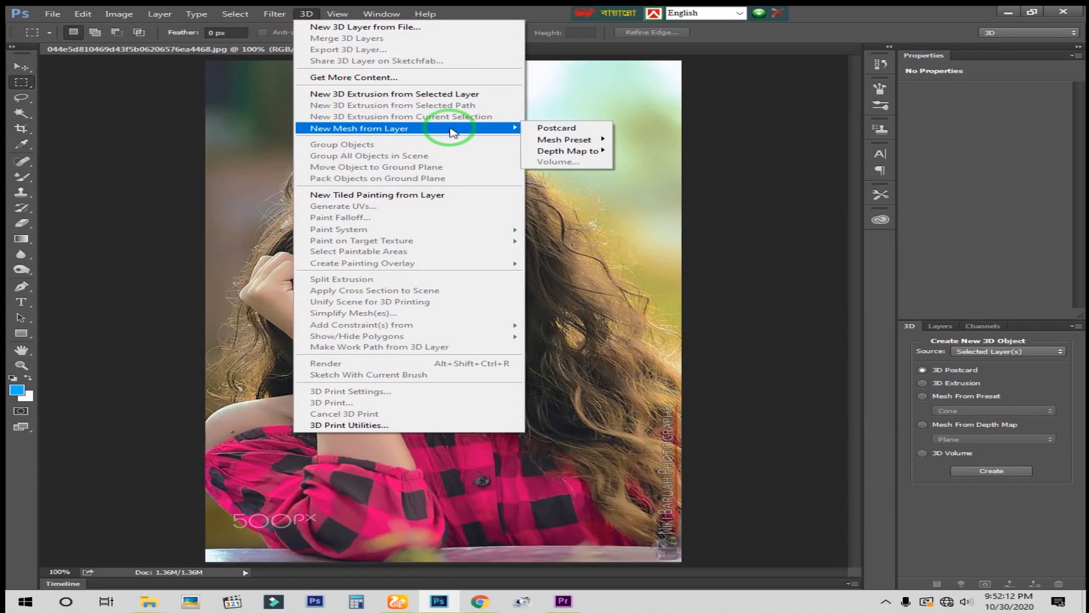
{"action": "mouse_move", "coordinate": [591, 141]}
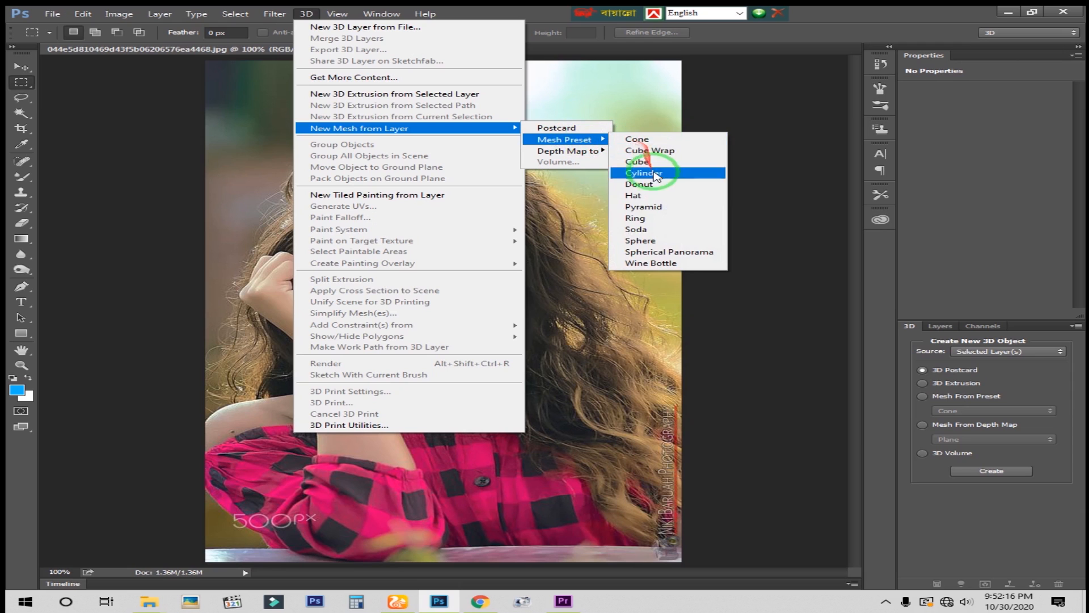
{"action": "left_click", "coordinate": [639, 265]}
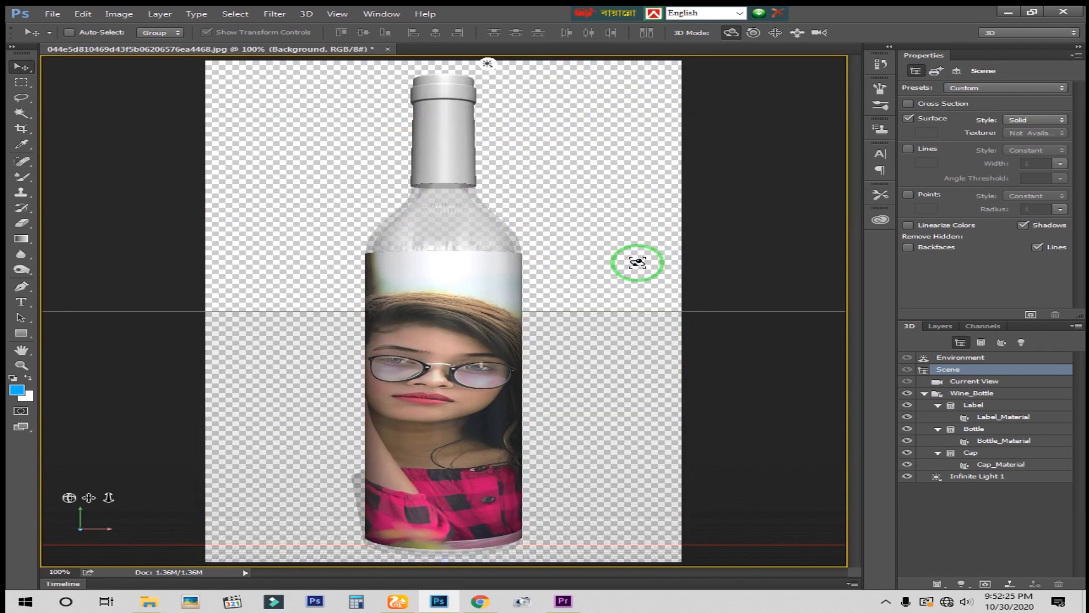
{"action": "mouse_move", "coordinate": [408, 391]}
{"action": "left_mouse_down"}
{"action": "mouse_move", "coordinate": [294, 381]}
{"action": "mouse_move", "coordinate": [370, 376]}
{"action": "mouse_move", "coordinate": [474, 399]}
{"action": "mouse_move", "coordinate": [476, 387]}
{"action": "left_mouse_up"}
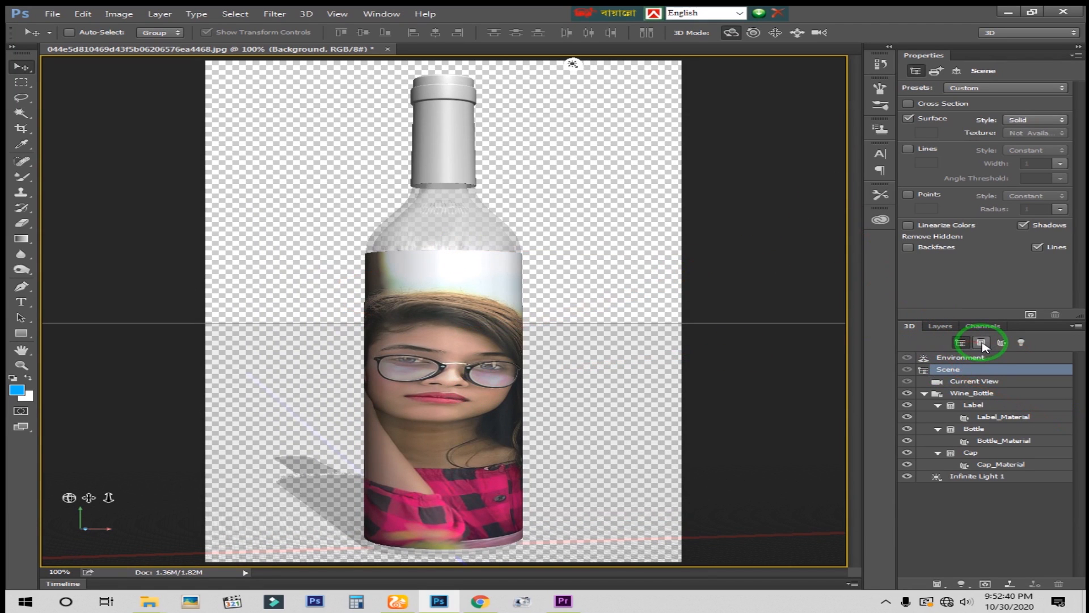
Set the bottle's Label_Material to 58% shine with 0% reflection and 1.000 refraction
{"action": "left_click", "coordinate": [981, 343]}
{"action": "left_click", "coordinate": [1002, 342]}
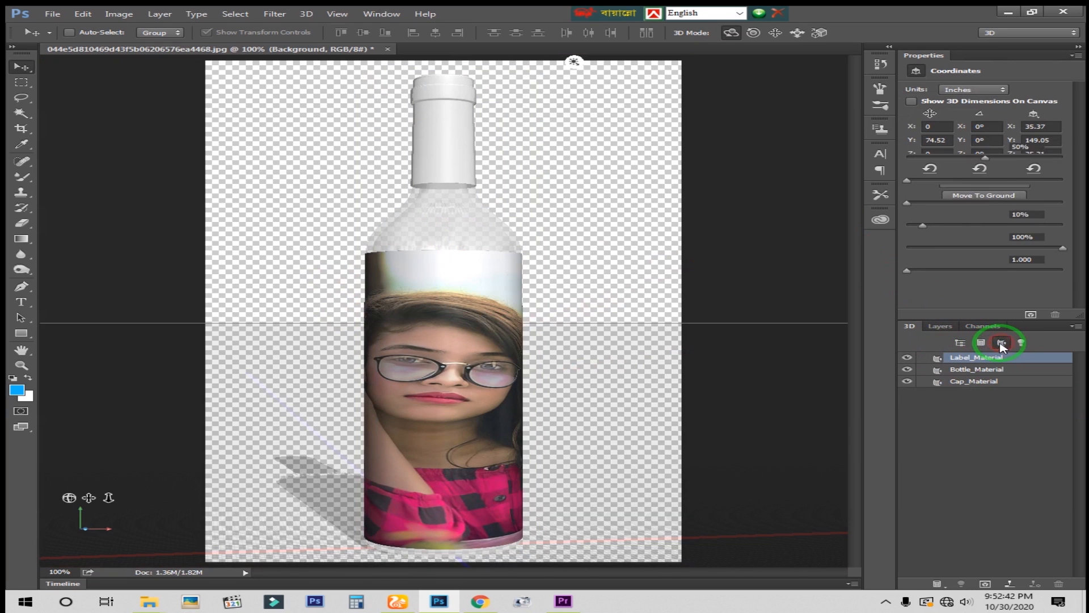
{"action": "left_click", "coordinate": [960, 343]}
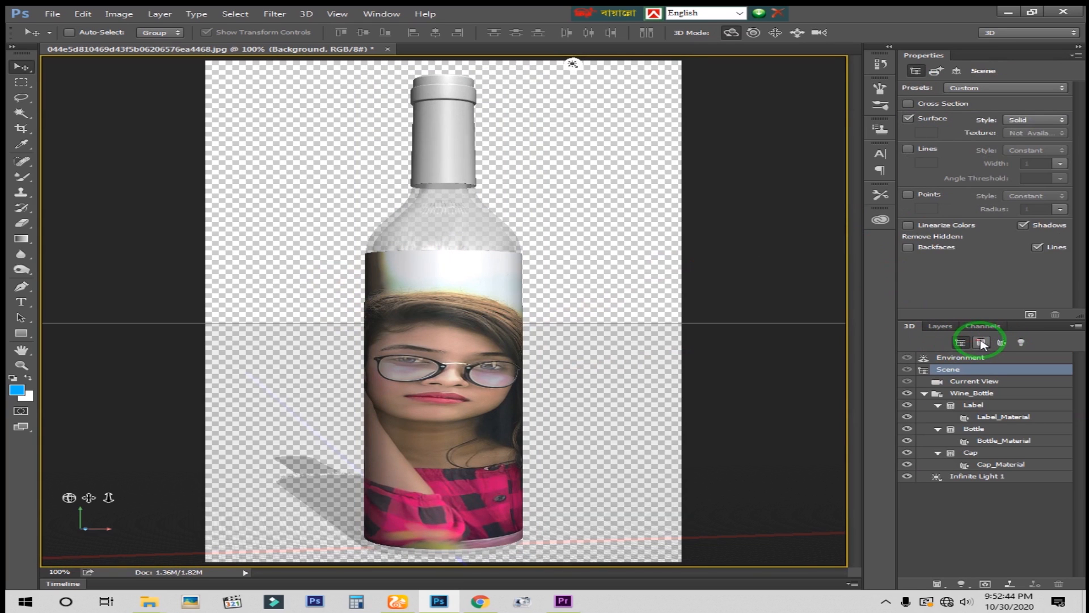
{"action": "left_click", "coordinate": [982, 343]}
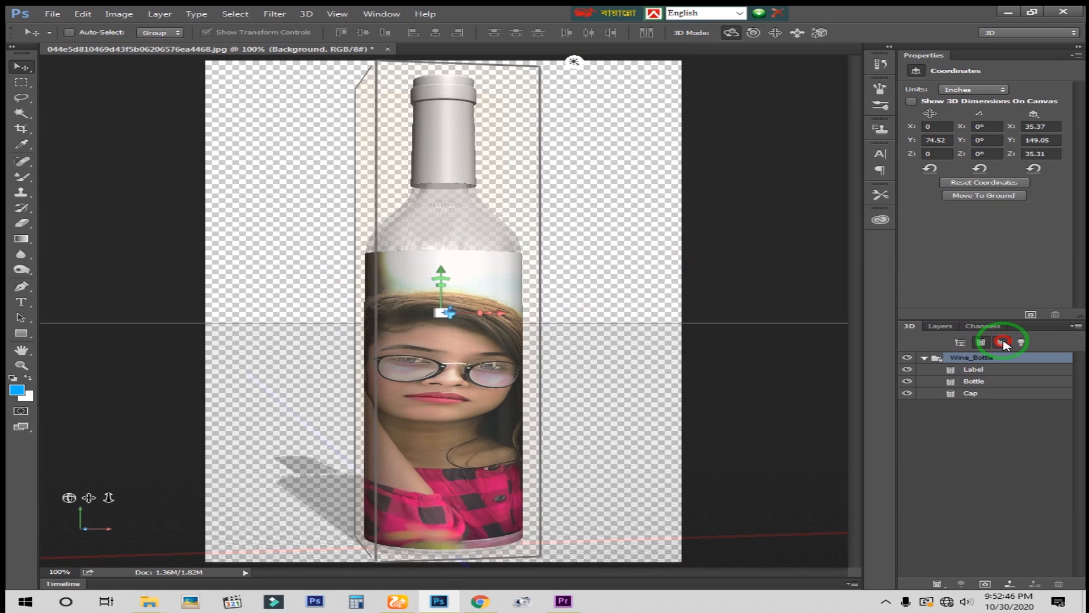
{"action": "left_click", "coordinate": [1002, 343]}
{"action": "mouse_move", "coordinate": [988, 162]}
{"action": "left_mouse_down"}
{"action": "mouse_move", "coordinate": [943, 154]}
{"action": "mouse_move", "coordinate": [1038, 165]}
{"action": "mouse_move", "coordinate": [948, 171]}
{"action": "mouse_move", "coordinate": [996, 177]}
{"action": "left_mouse_up"}
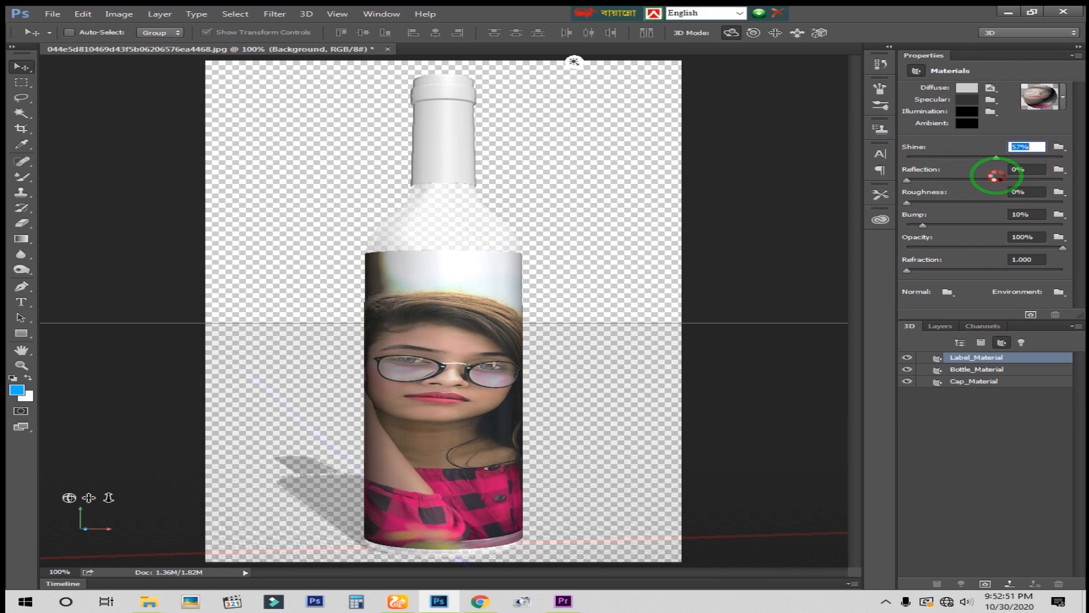
{"action": "left_click", "coordinate": [910, 180]}
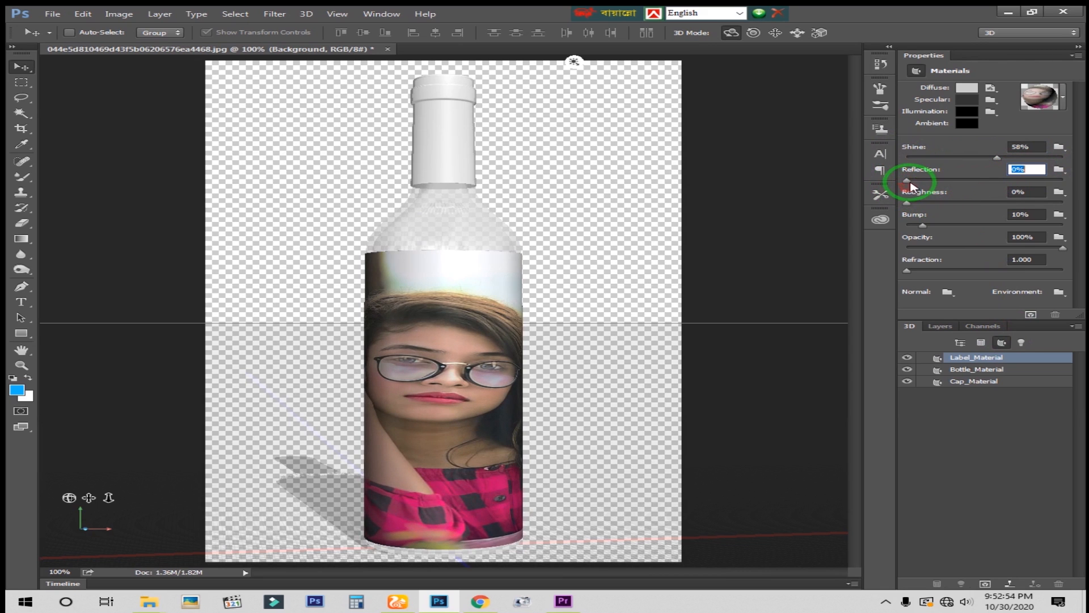
{"action": "left_click_drag", "start_coordinate": [937, 183], "coordinate": [902, 179]}
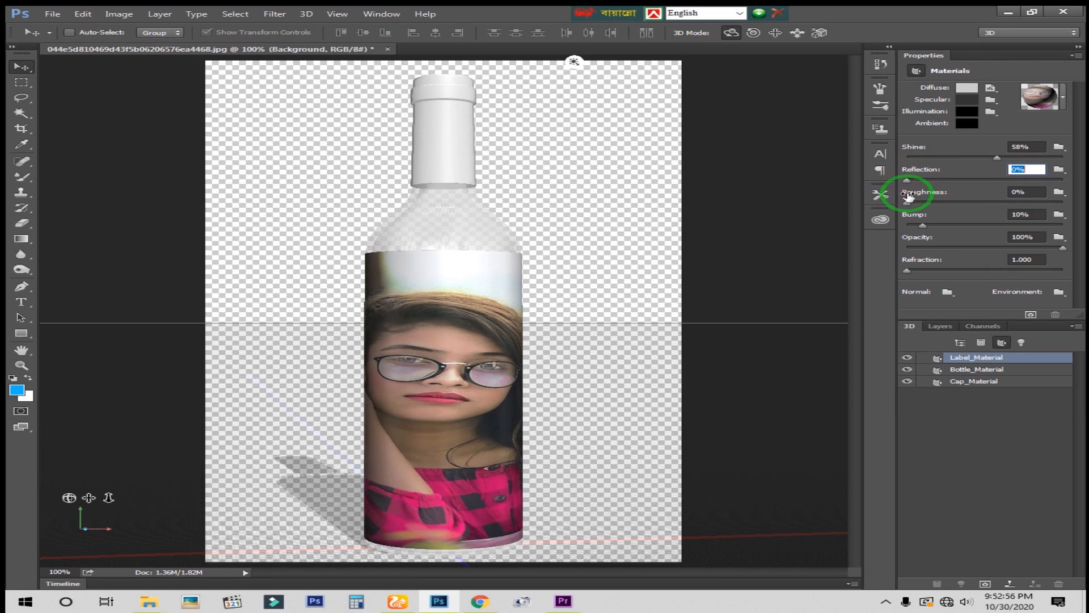
{"action": "mouse_move", "coordinate": [907, 270]}
{"action": "left_mouse_down"}
{"action": "mouse_move", "coordinate": [919, 270]}
{"action": "mouse_move", "coordinate": [907, 272]}
{"action": "left_mouse_up"}
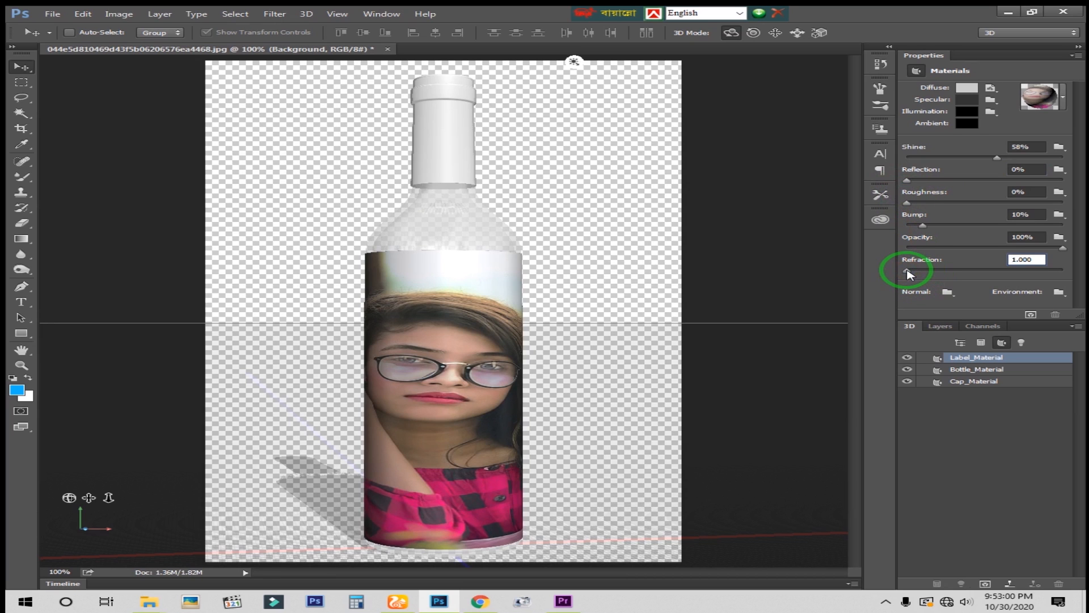
Return to the whole 3D scene and orbit the view slightly to adjust the bottle's angle and shadow
{"action": "left_click", "coordinate": [1019, 340]}
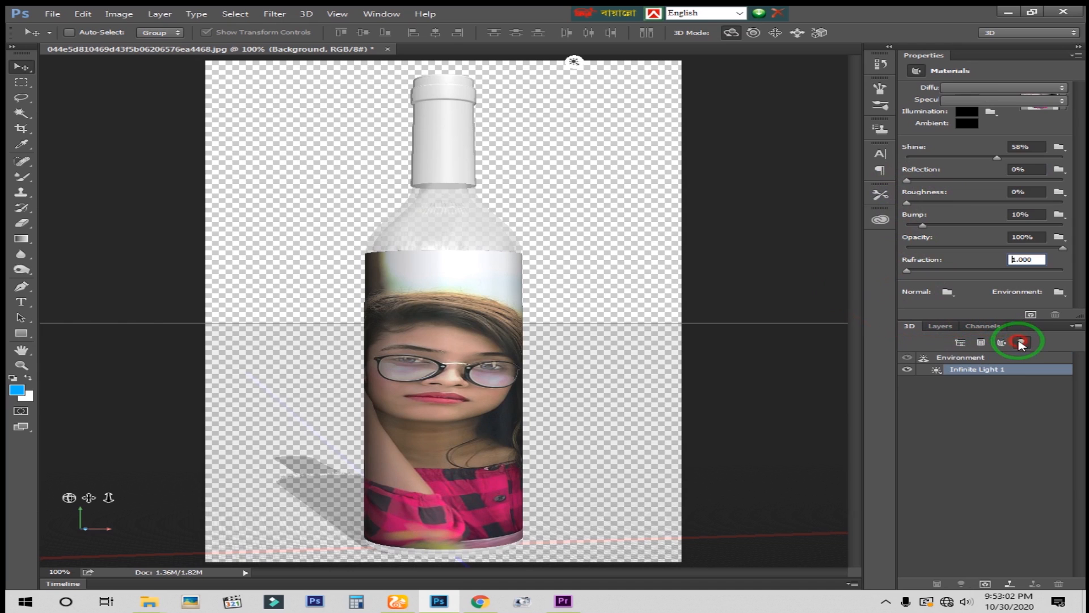
{"action": "left_click", "coordinate": [982, 344]}
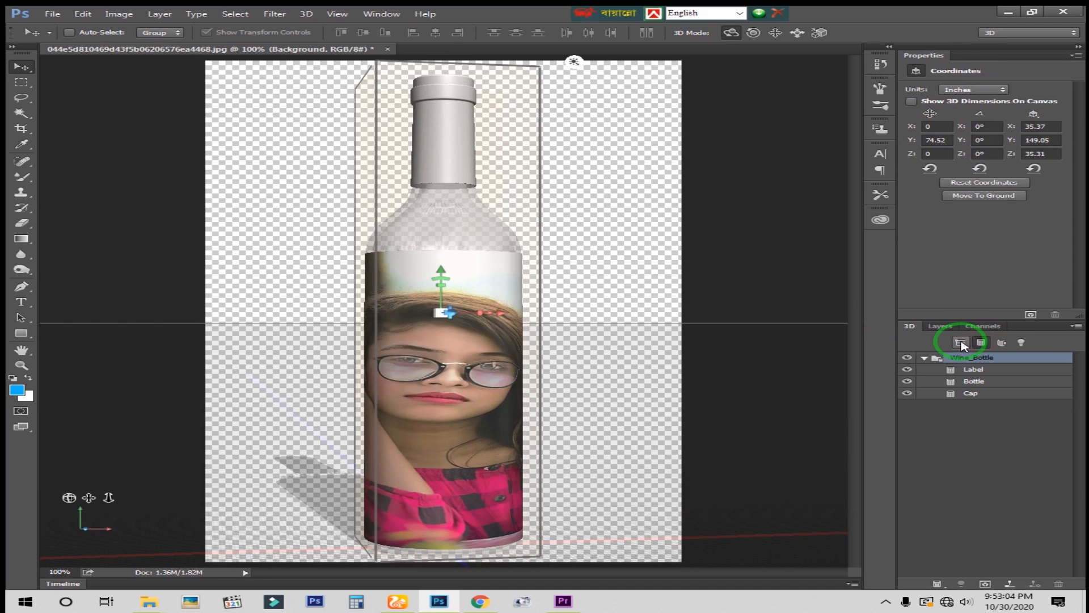
{"action": "left_click", "coordinate": [961, 343]}
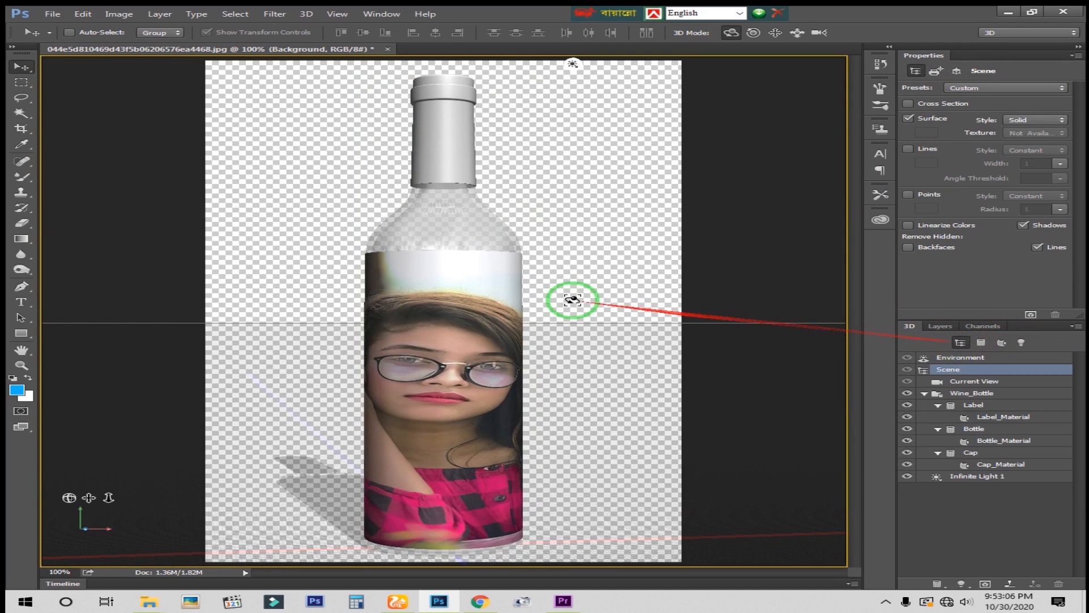
{"action": "mouse_move", "coordinate": [544, 108]}
{"action": "left_mouse_down"}
{"action": "mouse_move", "coordinate": [419, 118]}
{"action": "mouse_move", "coordinate": [611, 111]}
{"action": "mouse_move", "coordinate": [527, 115]}
{"action": "left_mouse_up"}
{"action": "left_click_drag", "start_coordinate": [460, 403], "coordinate": [432, 501]}
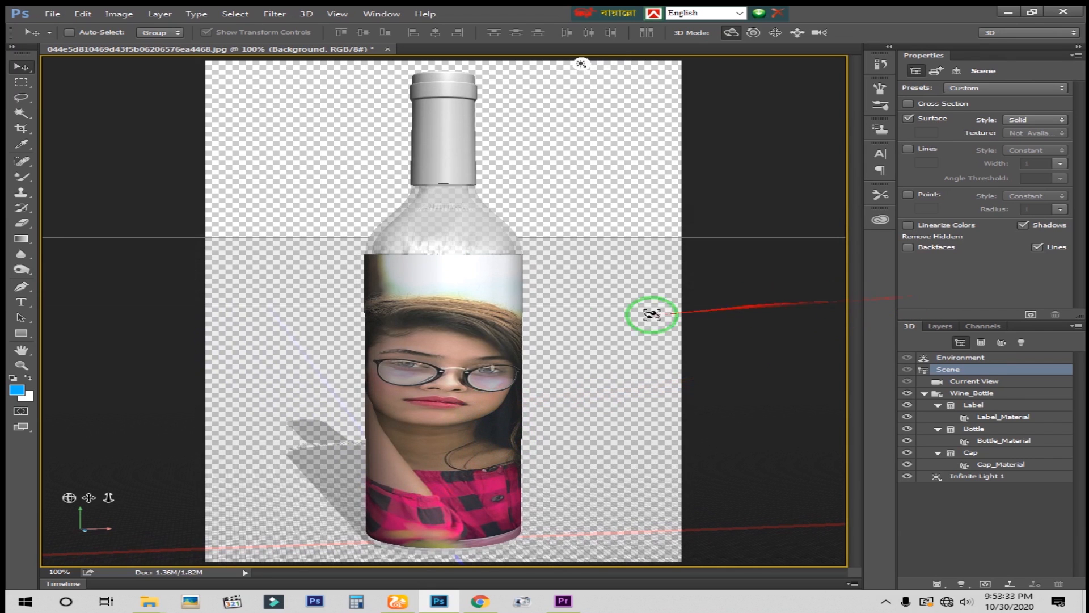
{"action": "left_click_drag", "start_coordinate": [460, 376], "coordinate": [459, 377]}
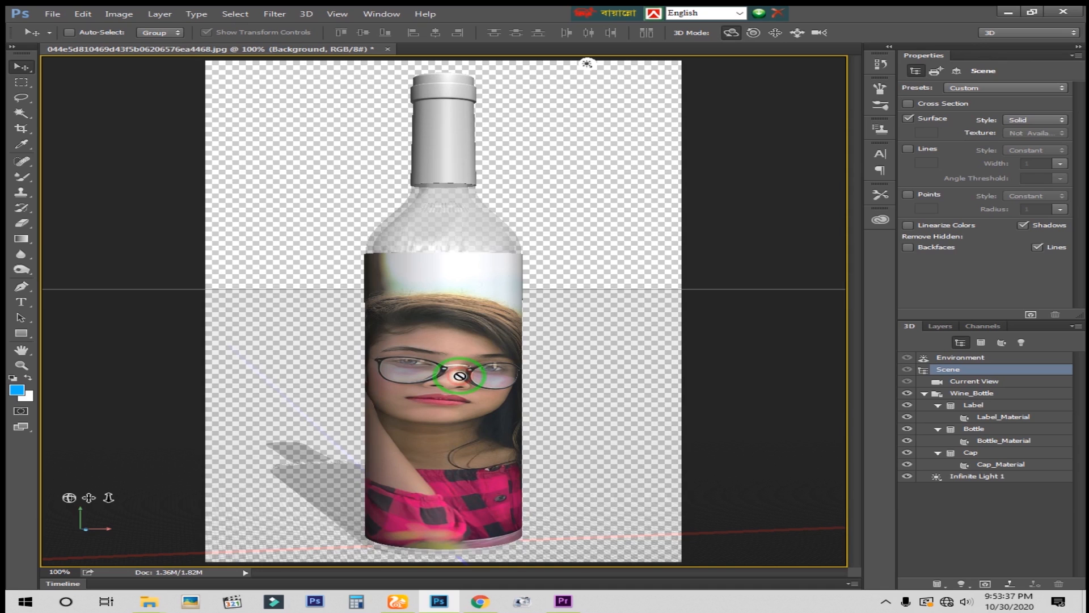
Save the bottle as a PNG named 444 in New folder (5) on the Desktop, with smallest compression and no interlacing
{"action": "left_click", "coordinate": [52, 15]}
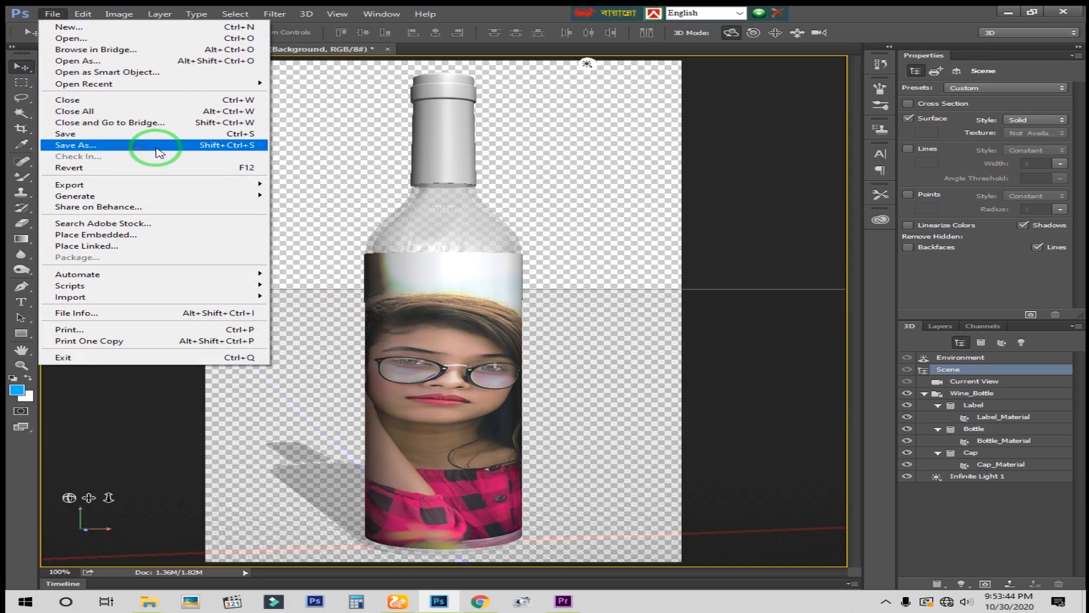
{"action": "left_click", "coordinate": [231, 147]}
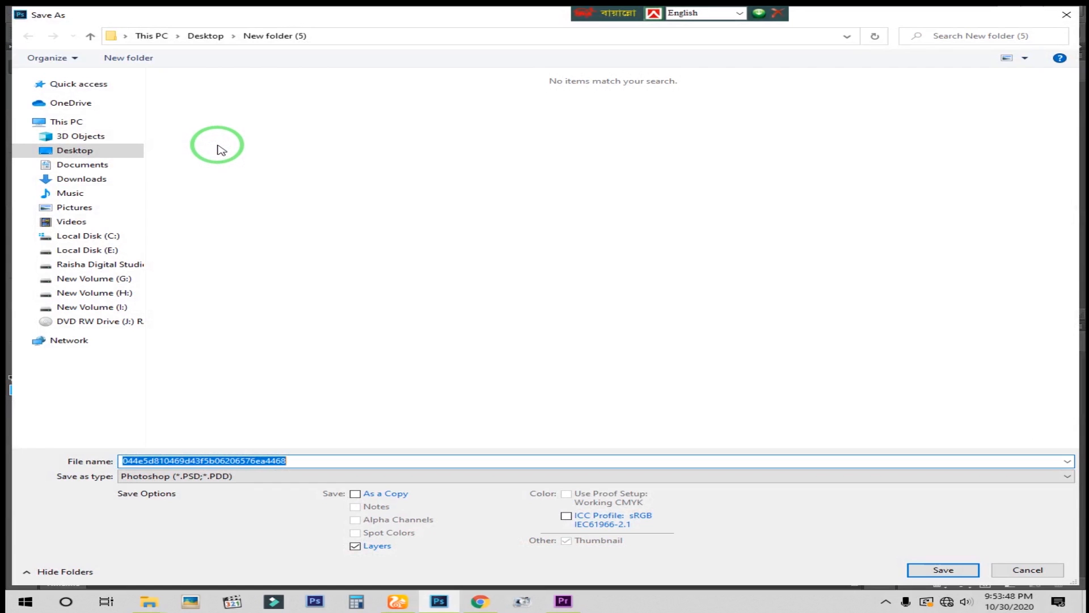
{"action": "left_click", "coordinate": [102, 152]}
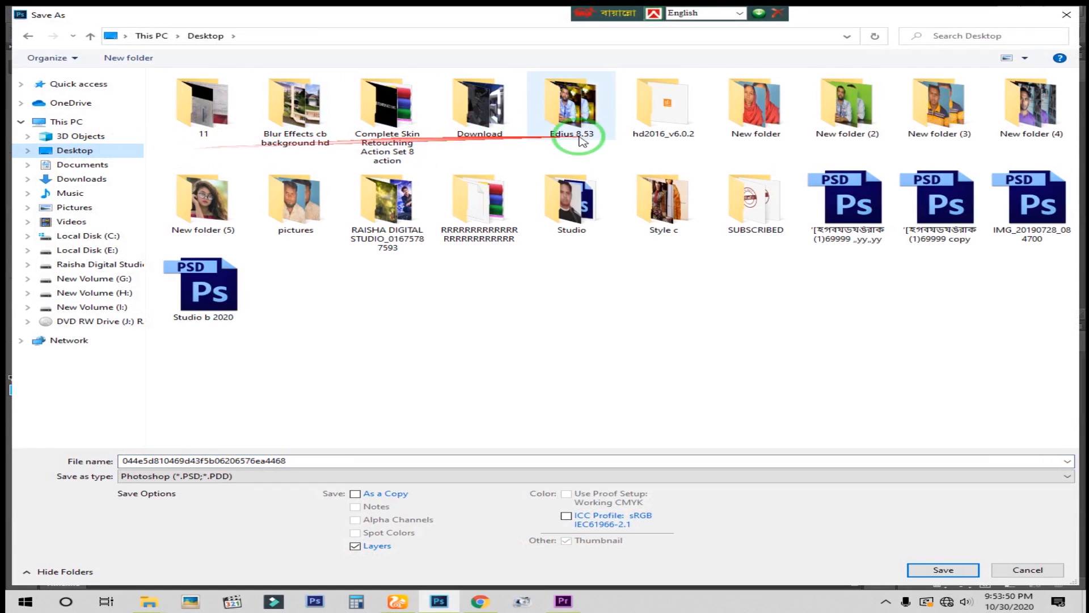
{"action": "left_click", "coordinate": [221, 208]}
{"action": "double_click", "coordinate": [222, 207]}
{"action": "left_click", "coordinate": [207, 476]}
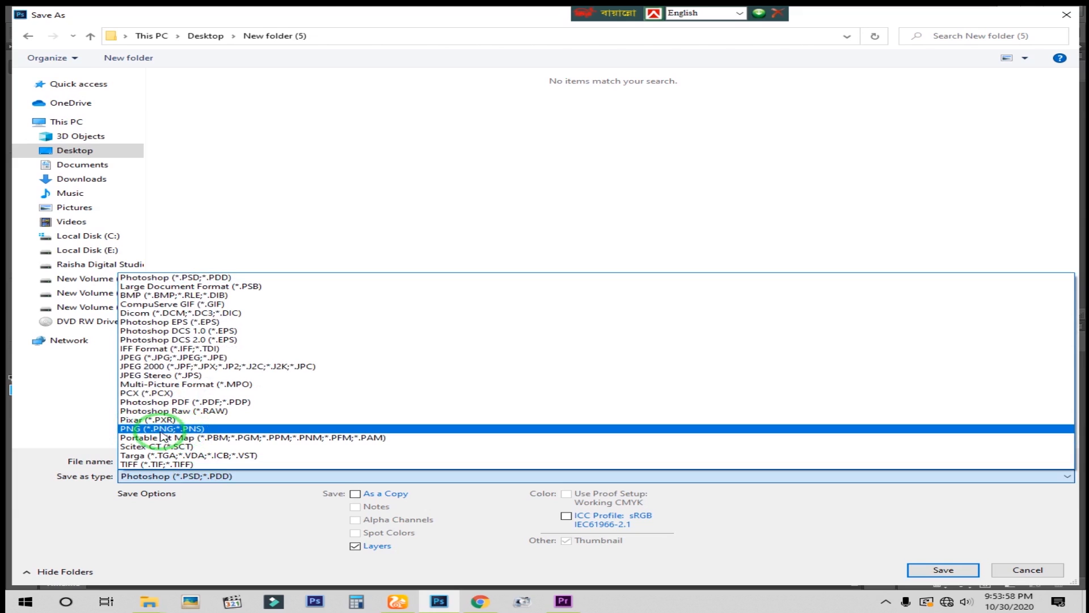
{"action": "left_click", "coordinate": [192, 429]}
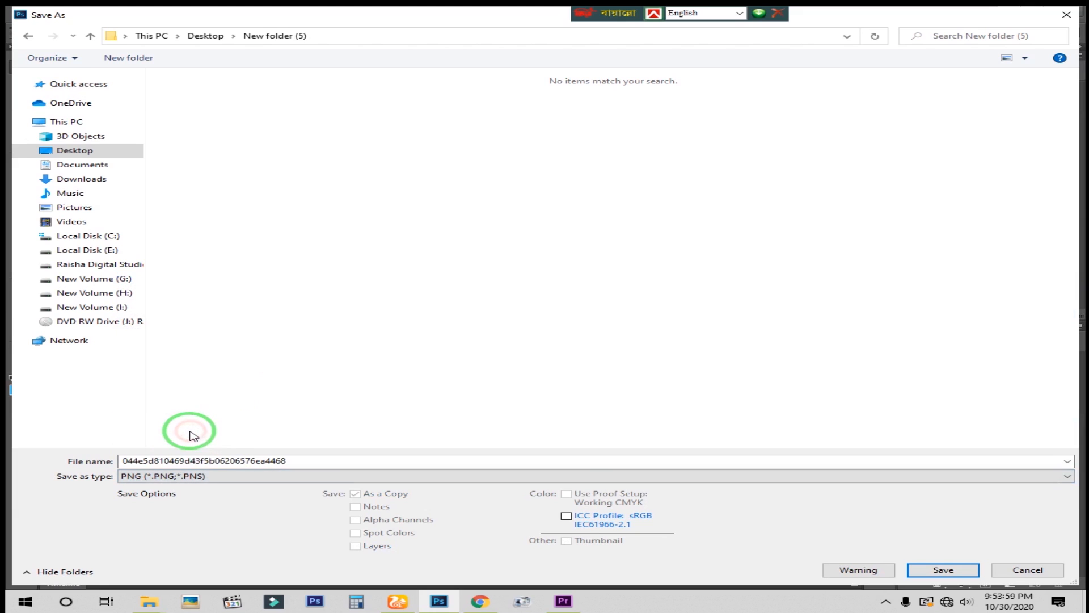
{"action": "double_click", "coordinate": [225, 460]}
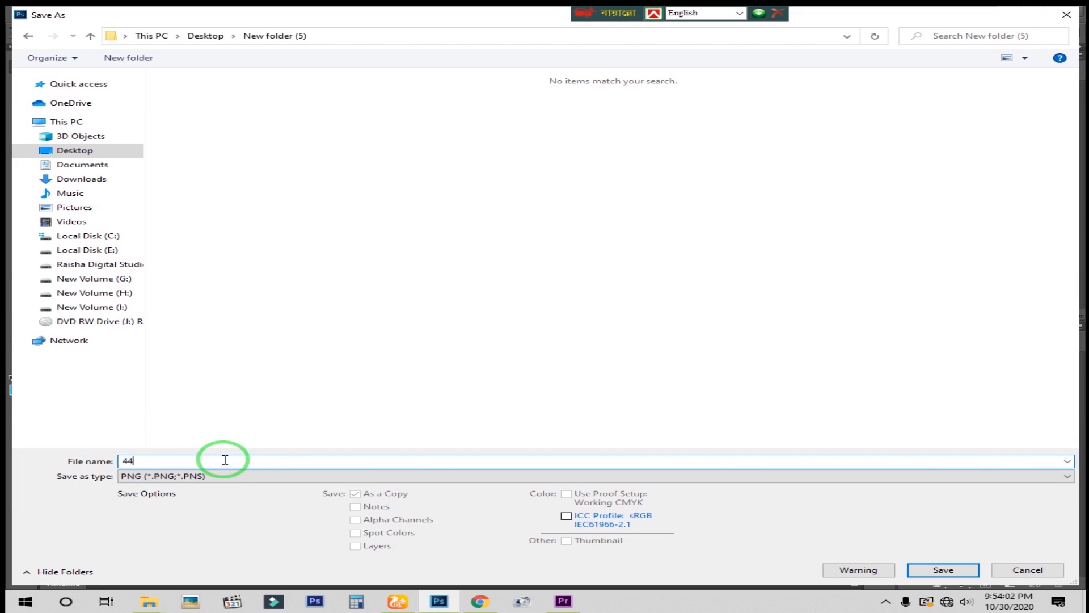
{"action": "left_click", "coordinate": [949, 571]}
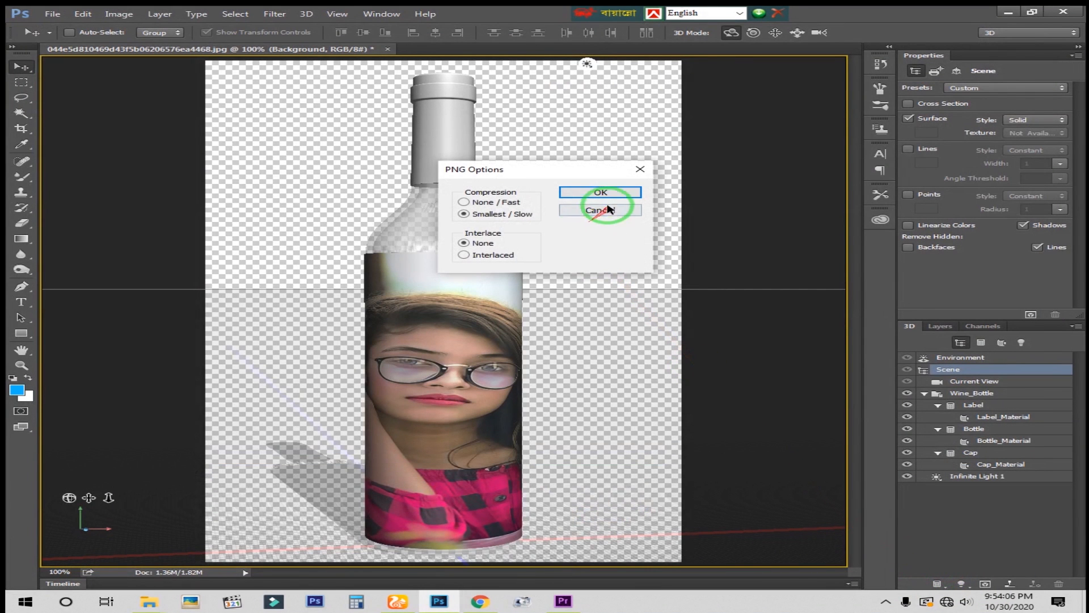
{"action": "left_click", "coordinate": [595, 192]}
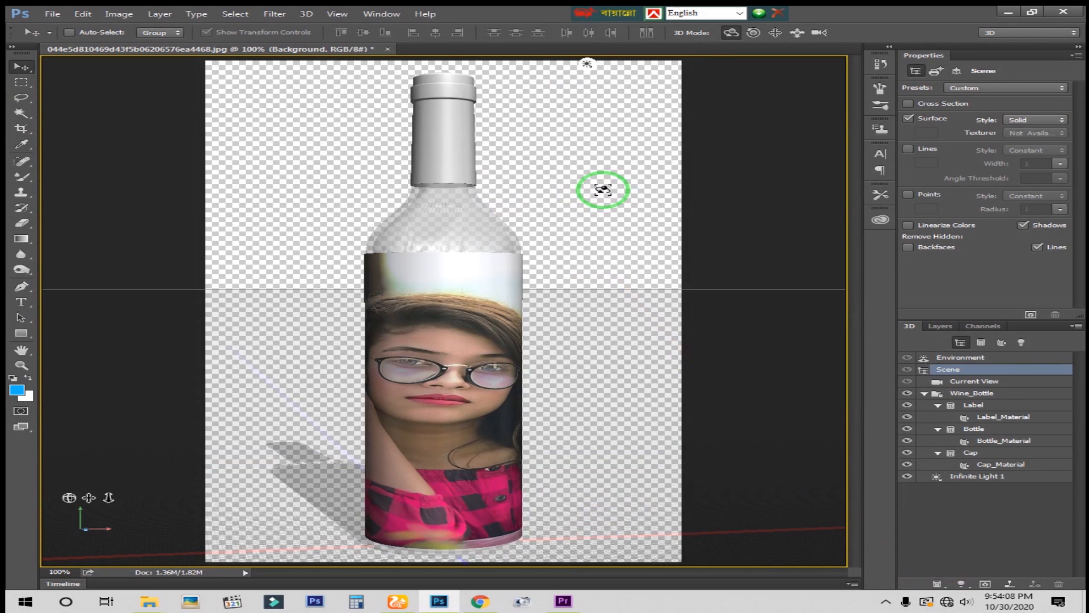
Close the 3D bottle document without saving its changes
{"action": "left_click_drag", "start_coordinate": [365, 49], "coordinate": [370, 73]}
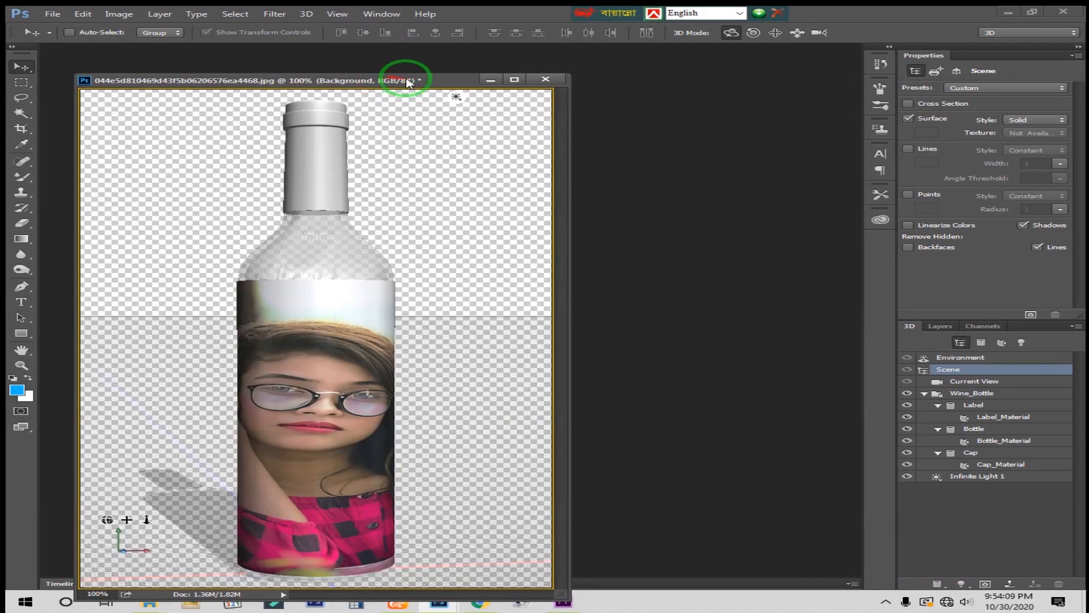
{"action": "left_click", "coordinate": [556, 82]}
{"action": "left_click", "coordinate": [553, 239]}
Open both the original portrait photo and 444.png from New folder (5)
{"action": "left_click", "coordinate": [53, 14]}
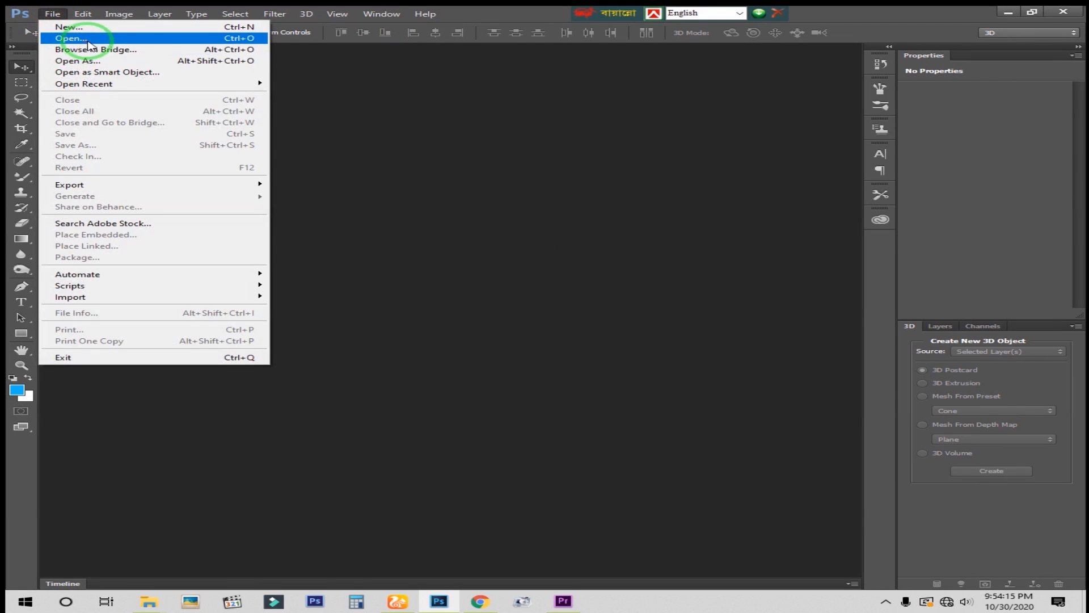
{"action": "left_click", "coordinate": [203, 39]}
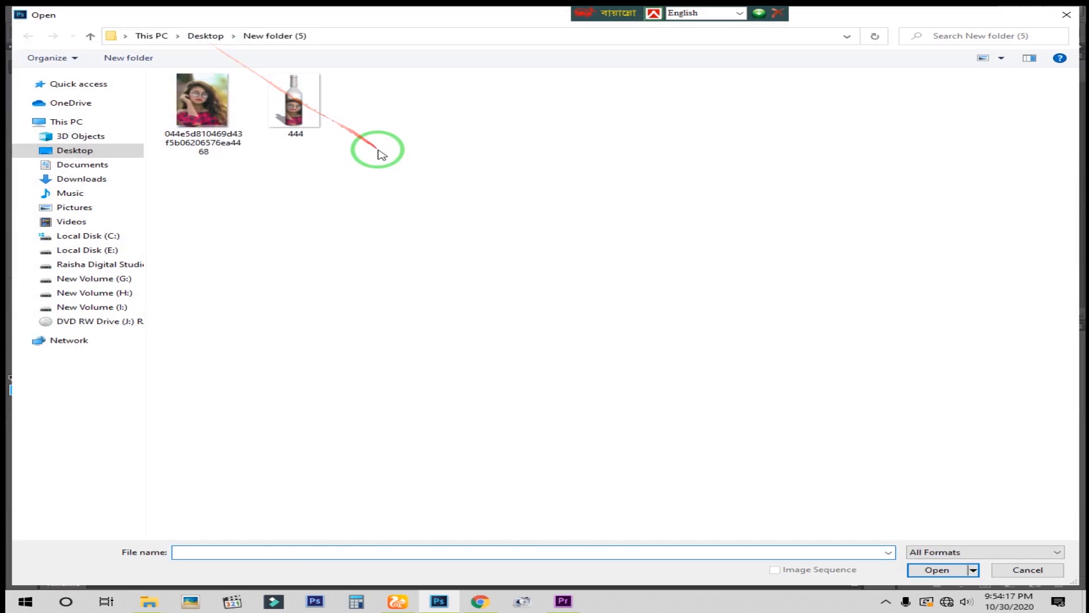
{"action": "left_click_drag", "start_coordinate": [368, 149], "coordinate": [183, 89]}
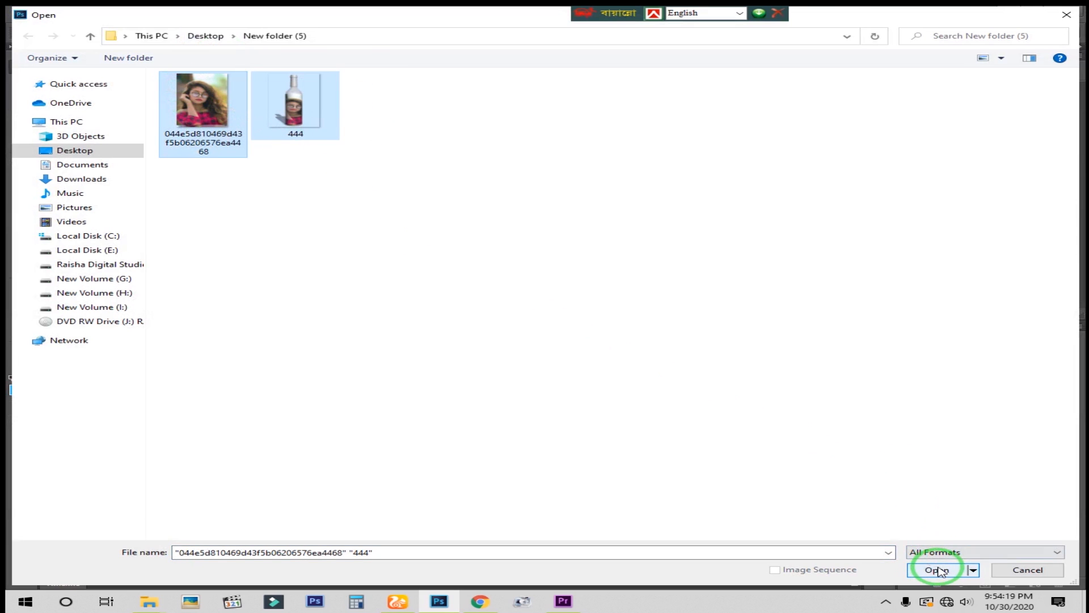
{"action": "left_click", "coordinate": [939, 570]}
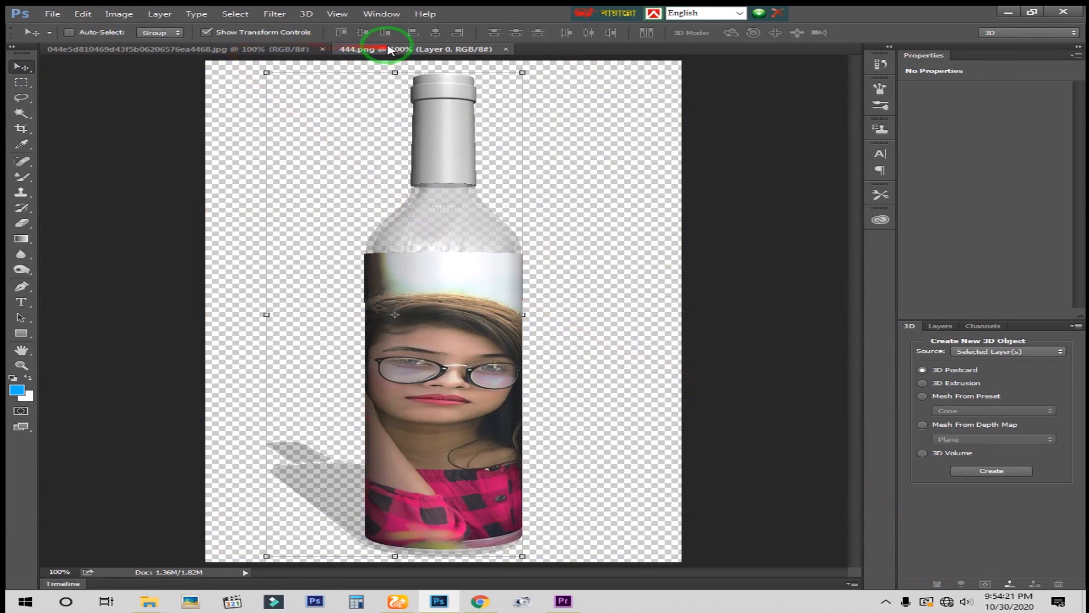
Float 444.png and the portrait photo in separate windows, with the bottle image next to the photo
{"action": "left_click_drag", "start_coordinate": [389, 50], "coordinate": [621, 113]}
{"action": "left_click_drag", "start_coordinate": [244, 49], "coordinate": [343, 76]}
{"action": "left_click_drag", "start_coordinate": [773, 113], "coordinate": [602, 68]}
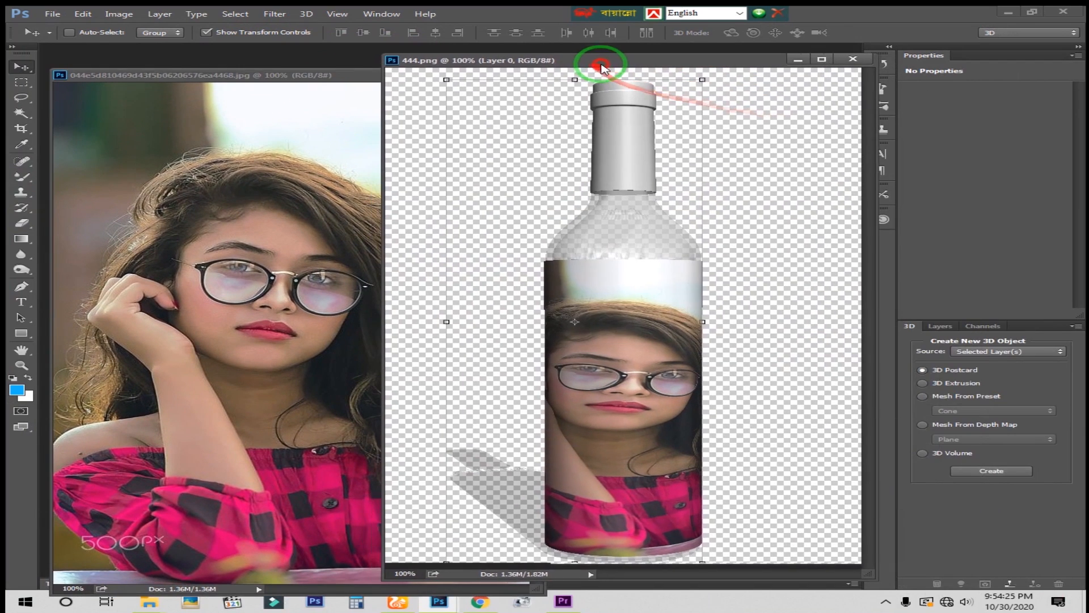
Shift the bottle layer slightly within 444.png and move its window clear of the portrait photo
{"action": "left_click_drag", "start_coordinate": [644, 292], "coordinate": [663, 225]}
{"action": "left_click_drag", "start_coordinate": [611, 259], "coordinate": [658, 202]}
{"action": "left_click_drag", "start_coordinate": [688, 59], "coordinate": [810, 63]}
{"action": "left_click_drag", "start_coordinate": [773, 243], "coordinate": [758, 264]}
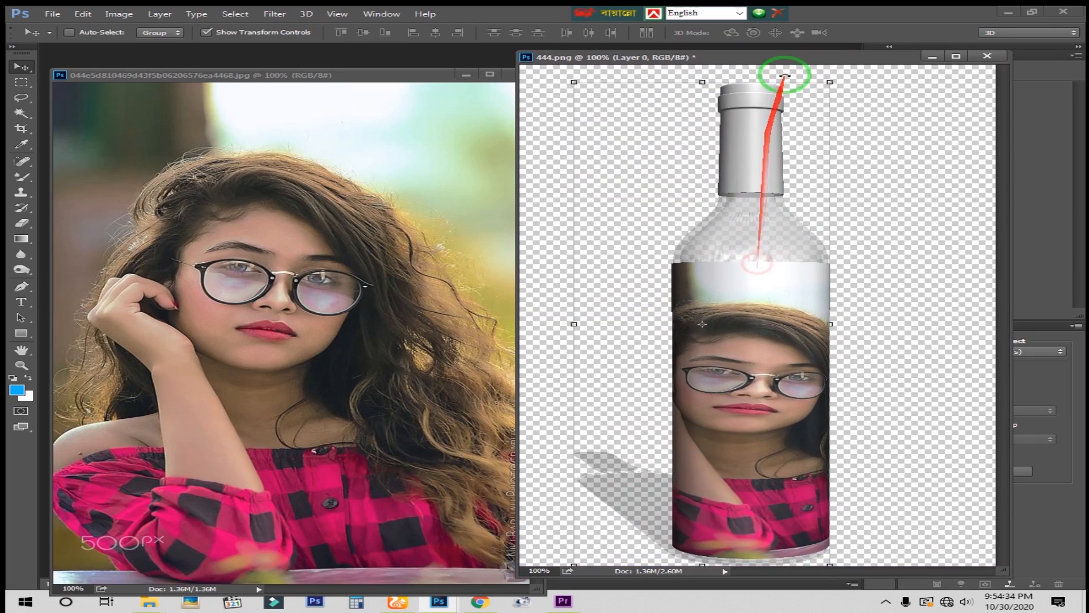
Enlarge the 444.png window to full screen, inspect the portrait label up close, and restore the window
{"action": "left_click_drag", "start_coordinate": [783, 56], "coordinate": [584, 54]}
{"action": "left_click_drag", "start_coordinate": [154, 52], "coordinate": [210, 60]}
{"action": "double_click", "coordinate": [301, 57]}
{"action": "key", "text": "z"}
{"action": "left_click", "coordinate": [514, 360]}
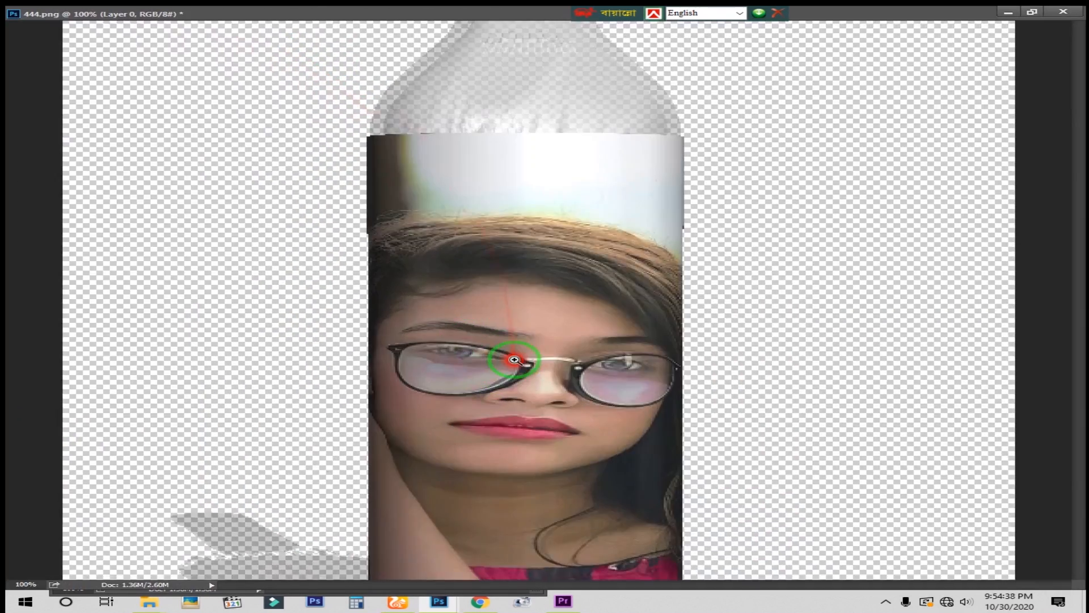
{"action": "left_click", "coordinate": [514, 359]}
{"action": "left_click", "coordinate": [514, 360]}
{"action": "left_click_drag", "start_coordinate": [550, 392], "coordinate": [597, 150]}
{"action": "left_click", "coordinate": [617, 382], "text": "alt"}
{"action": "left_click", "coordinate": [617, 382], "text": "alt"}
{"action": "left_click", "coordinate": [619, 382], "text": "alt"}
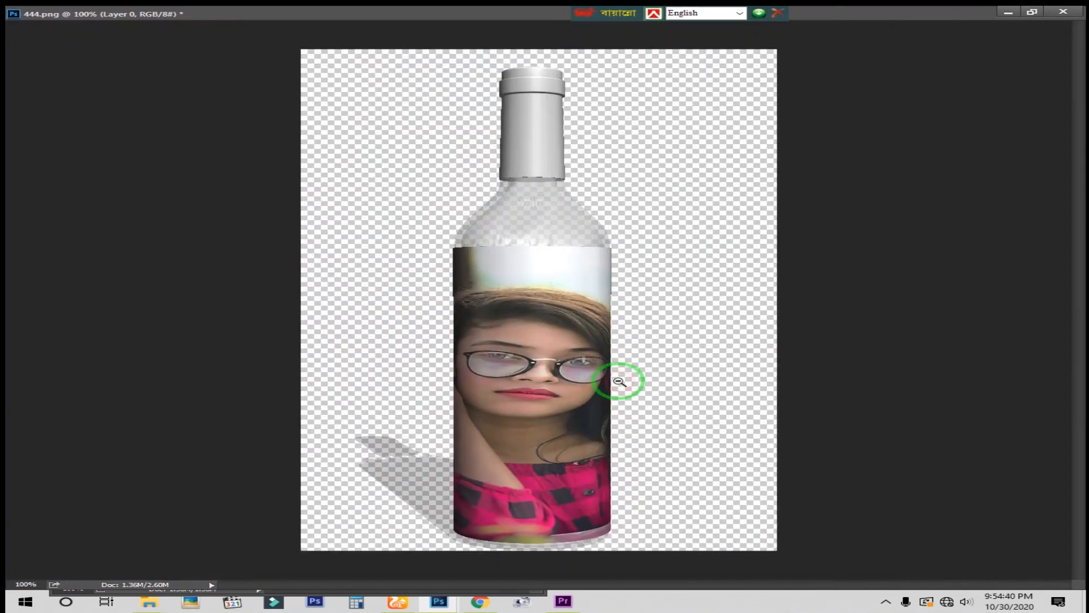
{"action": "left_click", "coordinate": [619, 382], "text": "alt"}
{"action": "left_click", "coordinate": [1008, 12]}
Reposition the floating 444.png window beside the portrait so the original and the bottle can be compared
{"action": "left_click_drag", "start_coordinate": [407, 56], "coordinate": [649, 54]}
{"action": "left_click", "coordinate": [603, 316]}
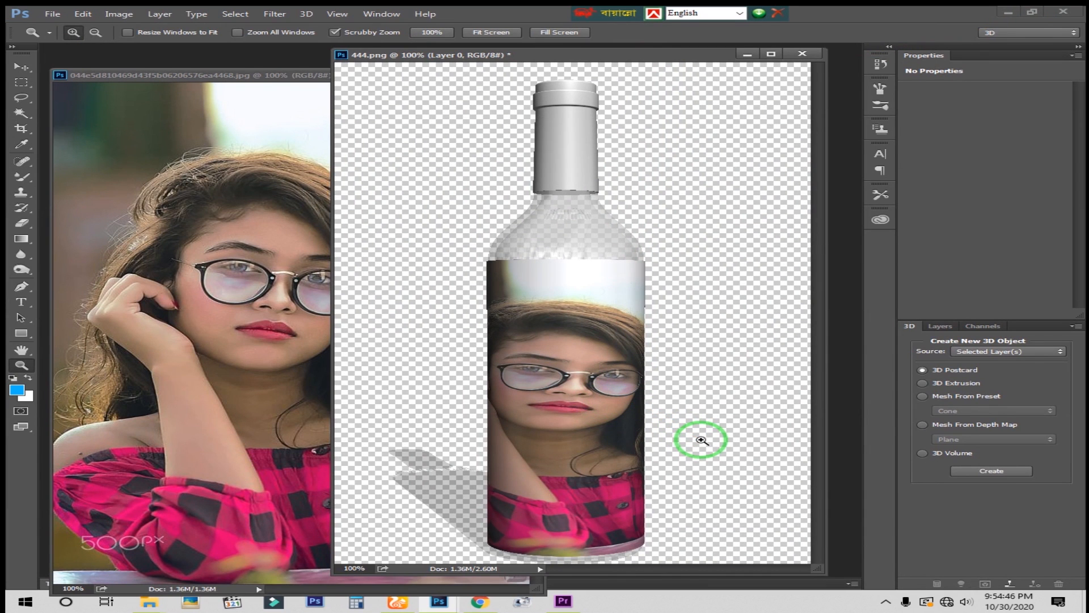
{"action": "left_click", "coordinate": [214, 316]}
{"action": "left_click_drag", "start_coordinate": [635, 54], "coordinate": [792, 54]}
{"action": "left_click", "coordinate": [885, 601]}
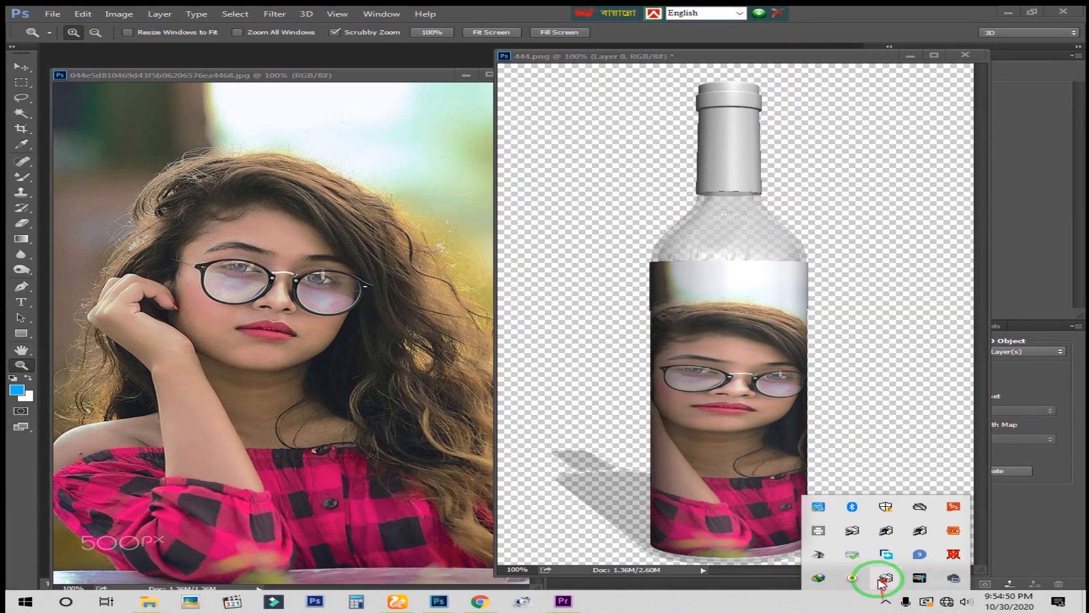
{"action": "left_click", "coordinate": [847, 579]}
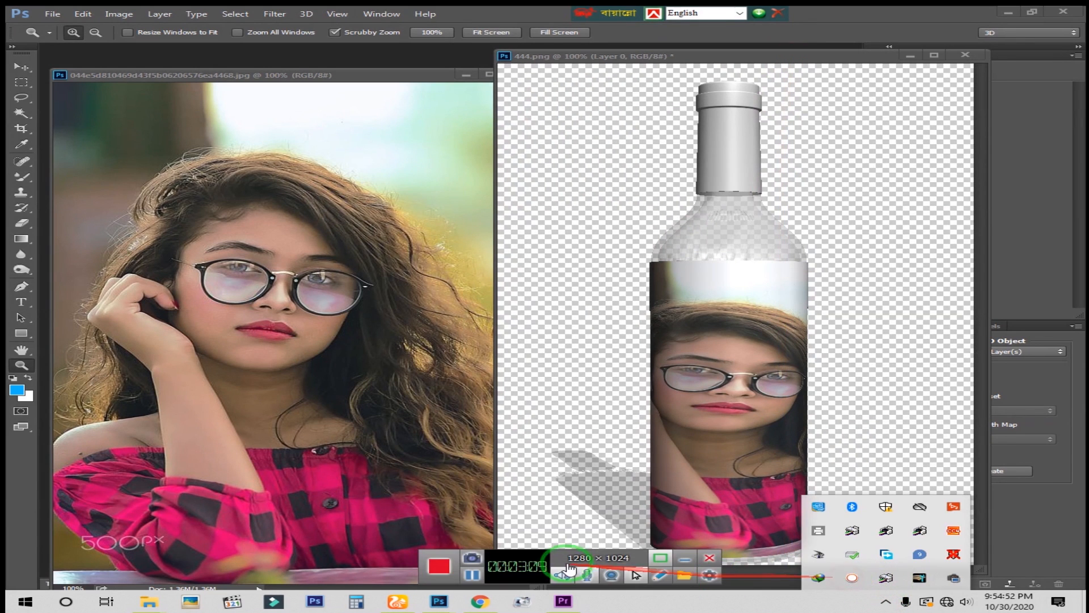